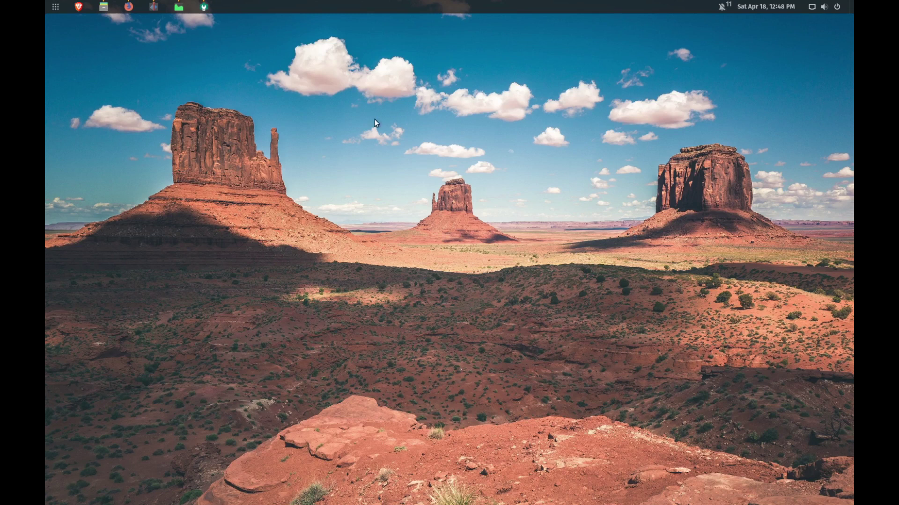
- Show the Settings About page for Pop!_OS 18.04 LTS with its memory, processor and graphics
left_click(203, 7)
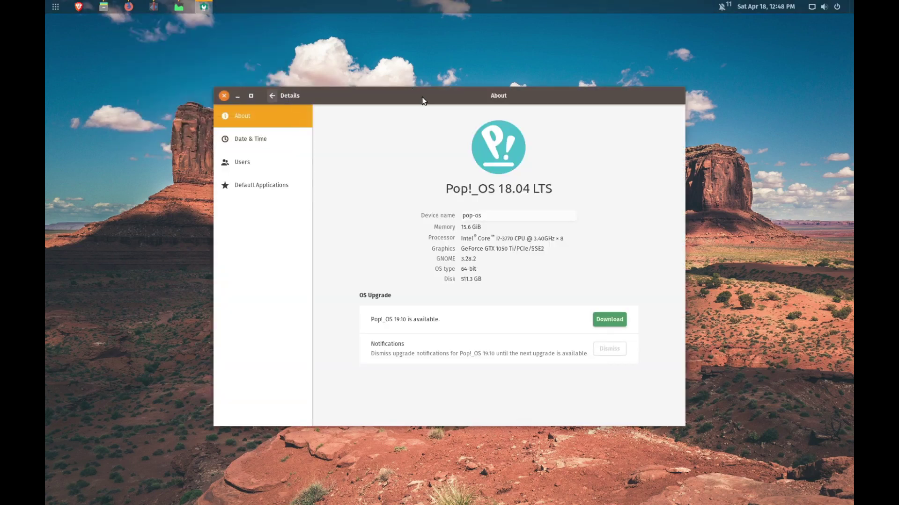
left_click_drag(423, 101, 431, 94)
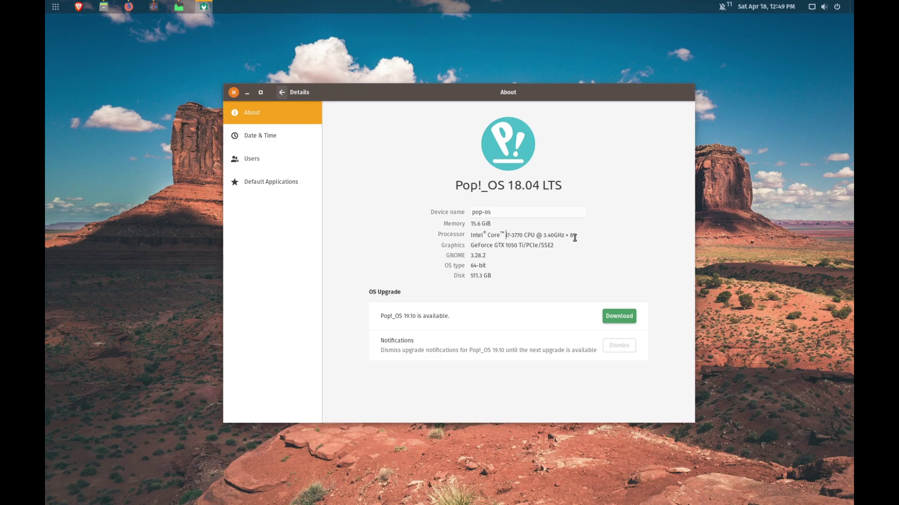
- Close Settings, check per-core CPU and 5.5 GiB memory use in System Monitor, then close it
left_click(233, 93)
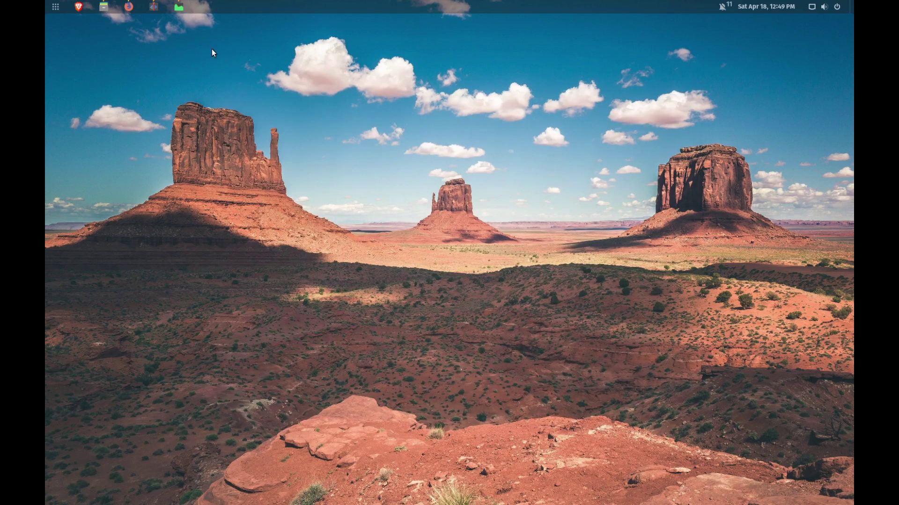
left_click(178, 9)
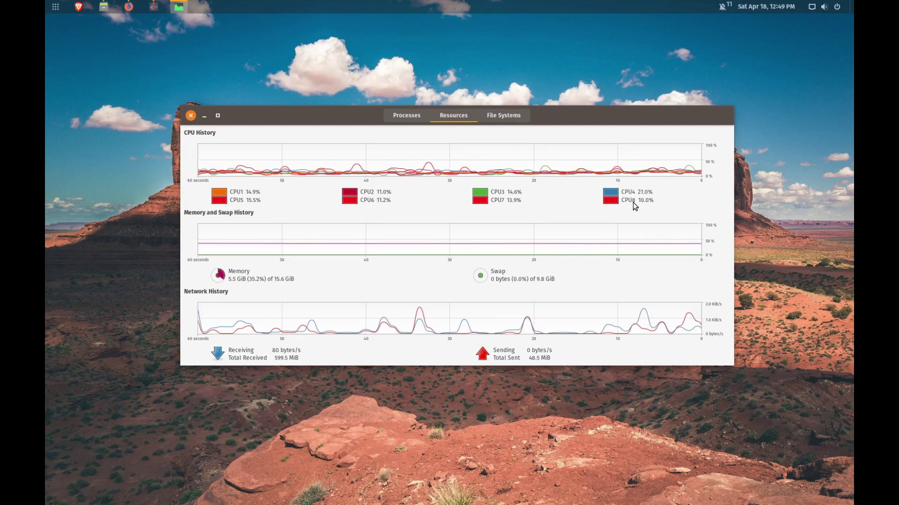
left_click(190, 116)
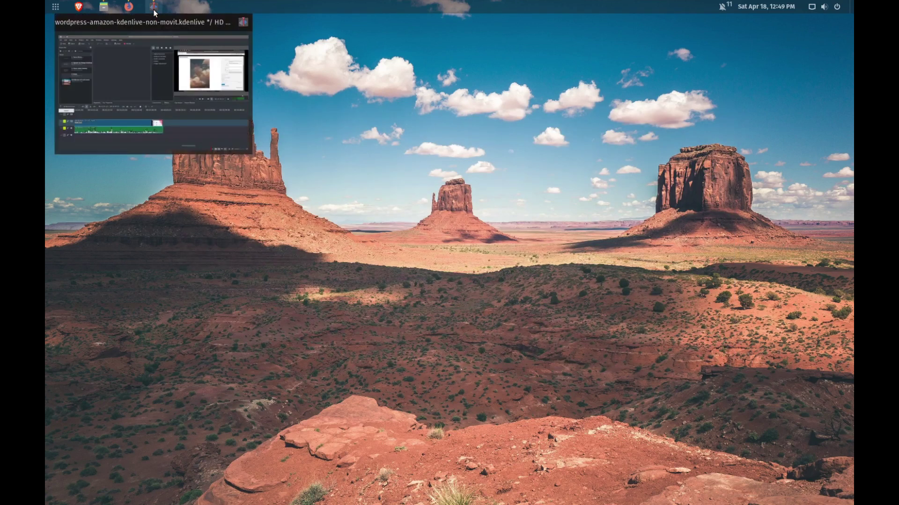
- Bring Kdenlive forward and open Help > About Kdenlive to see version 19.12.3
left_click(154, 9)
left_click(312, 35)
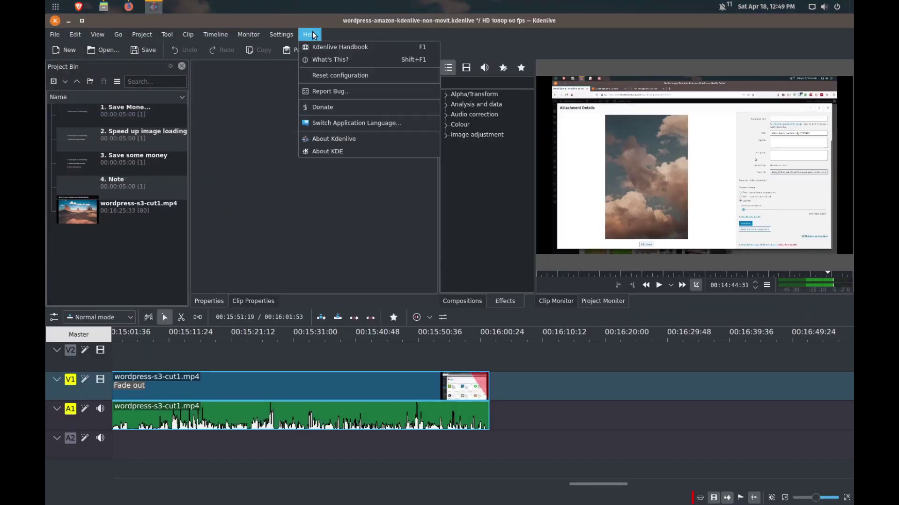
left_click(326, 139)
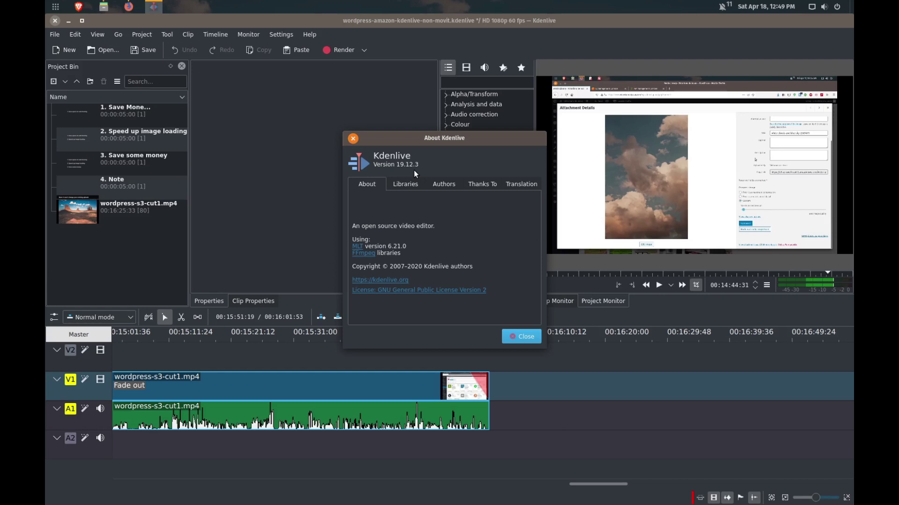
- Close the About Kdenlive dialog to return to the wordpress-s3-cut1.mp4 timeline
left_click(519, 336)
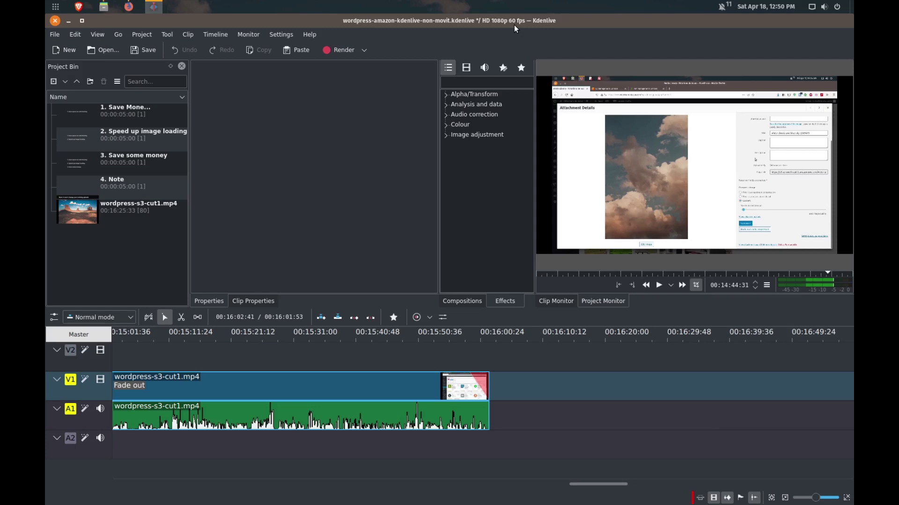
- Enable proxy clips in Configure Kdenlive and apply the change
left_click(291, 33)
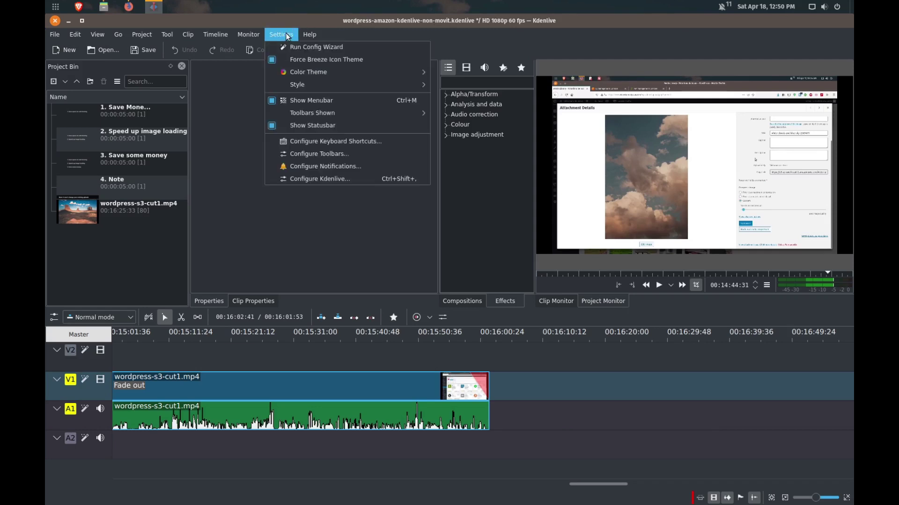
left_click(310, 178)
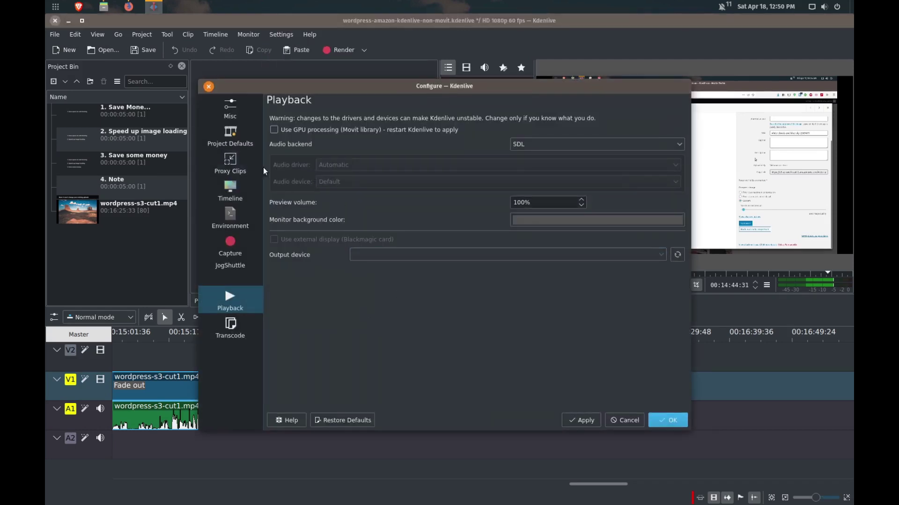
left_click(233, 167)
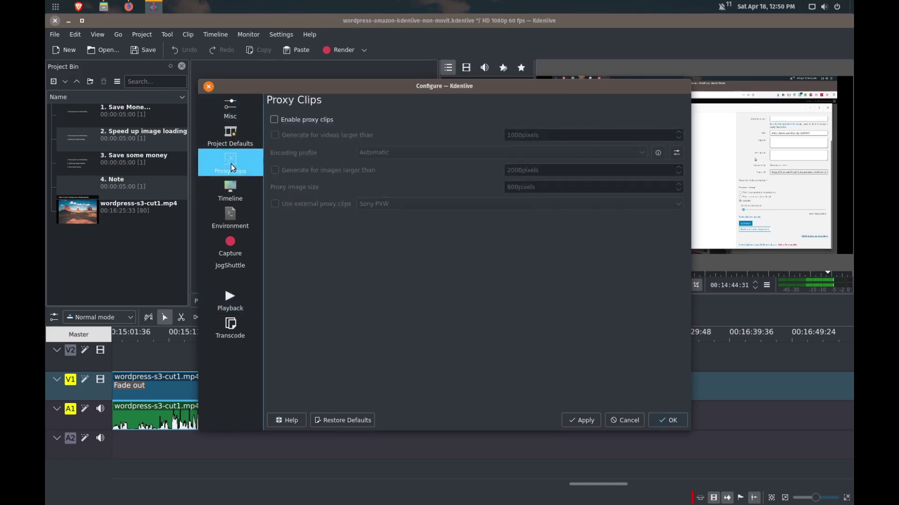
left_click(275, 120)
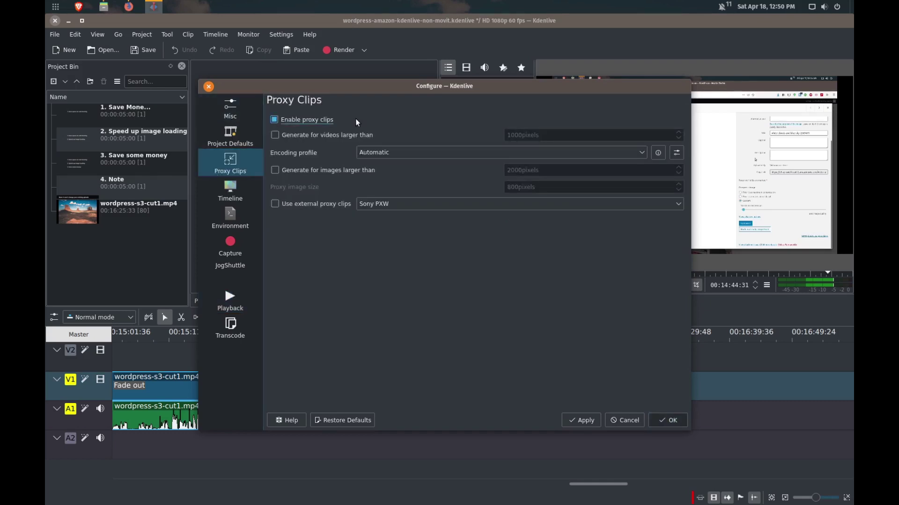
left_click(579, 422)
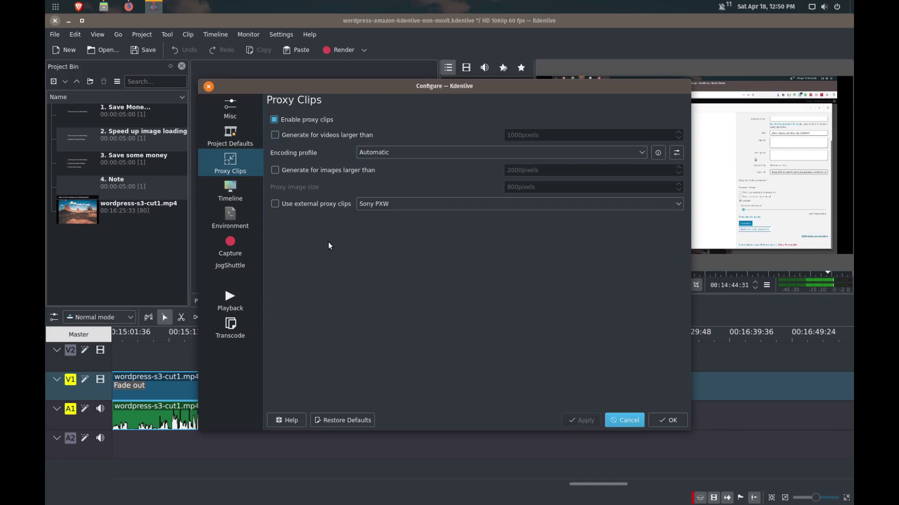
- Set Concurrent threads to 6 on the Environment page and apply
left_click(242, 222)
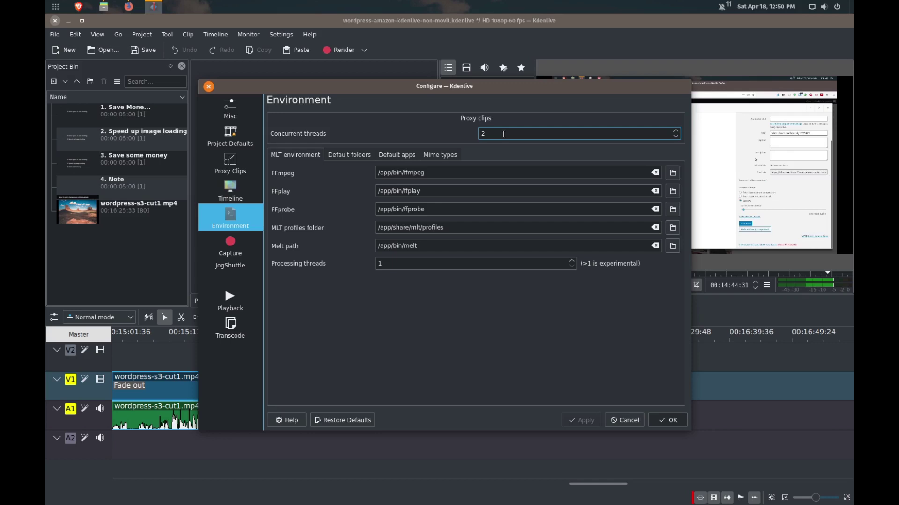
double_click(503, 134)
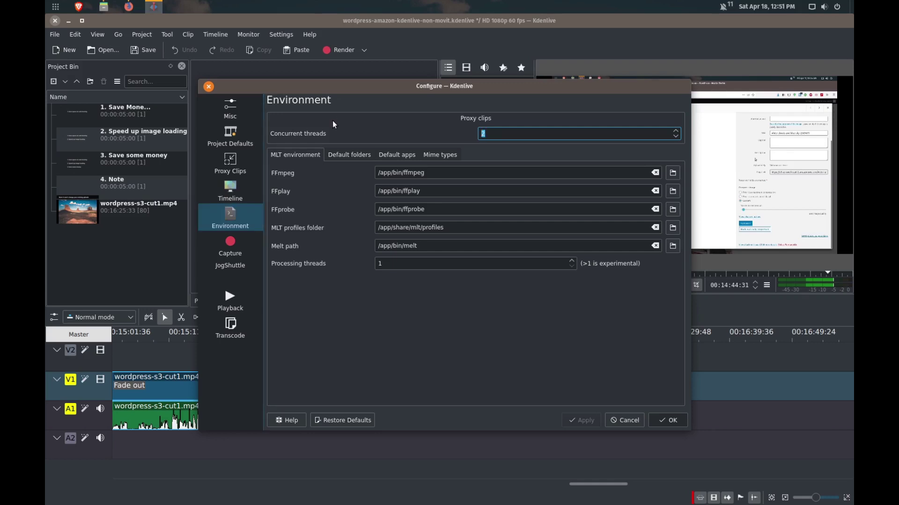
type("6")
left_click(397, 267)
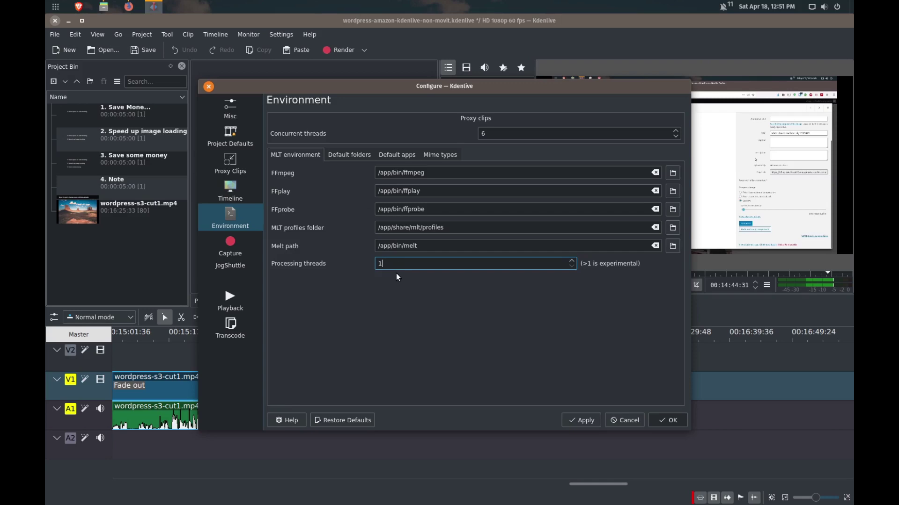
left_click(581, 420)
- Review the Playback options (Movit off, SDL audio) and confirm the configuration with OK
left_click(245, 308)
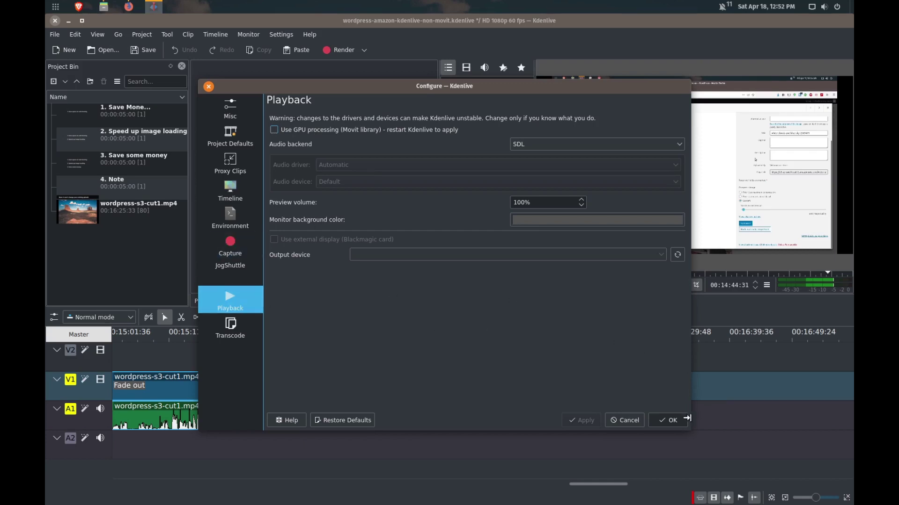
left_click(679, 425)
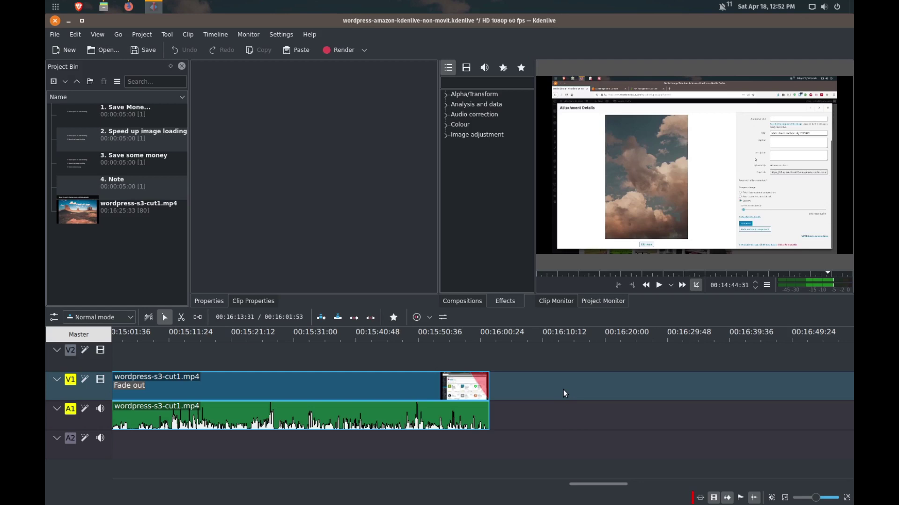
- Move the playhead to 00:15:48:31 on the timeline ruler
left_click(405, 360)
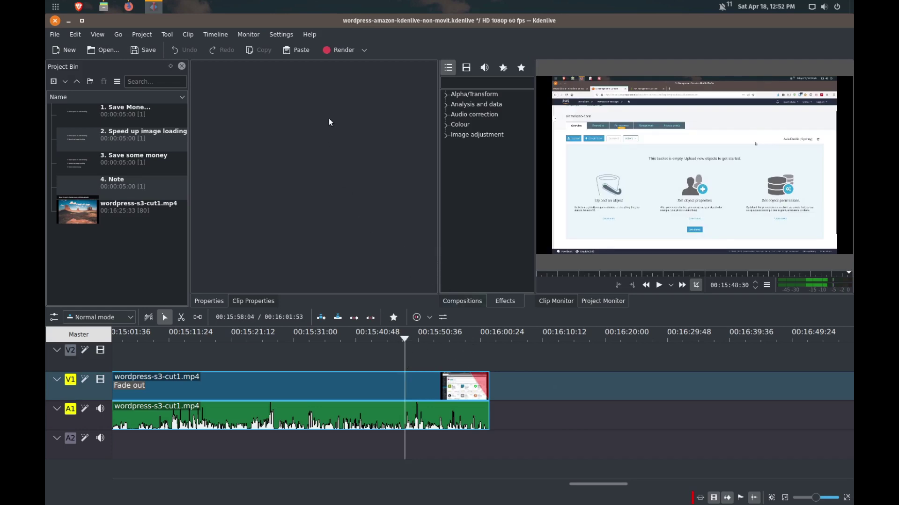
- Render the project with the MP4 H264/AAC preset and 2 threads to test.mp4
left_click(342, 54)
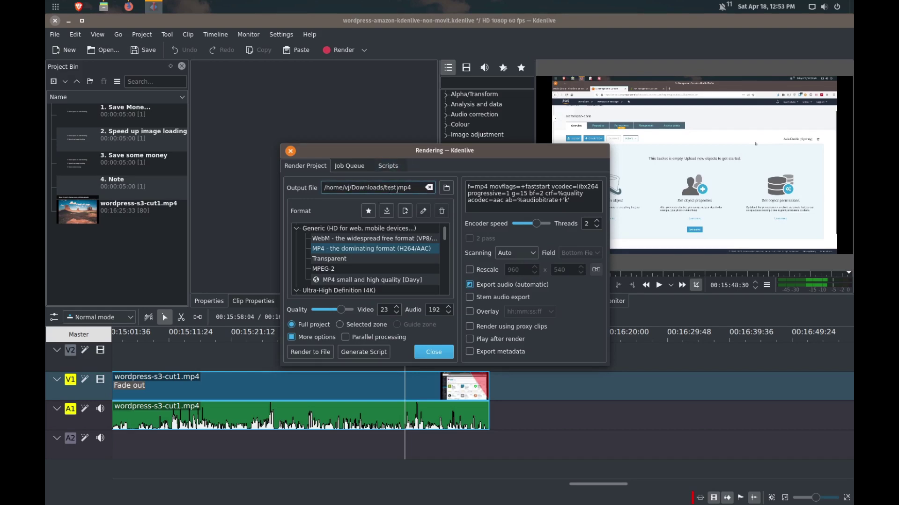
left_click(344, 251)
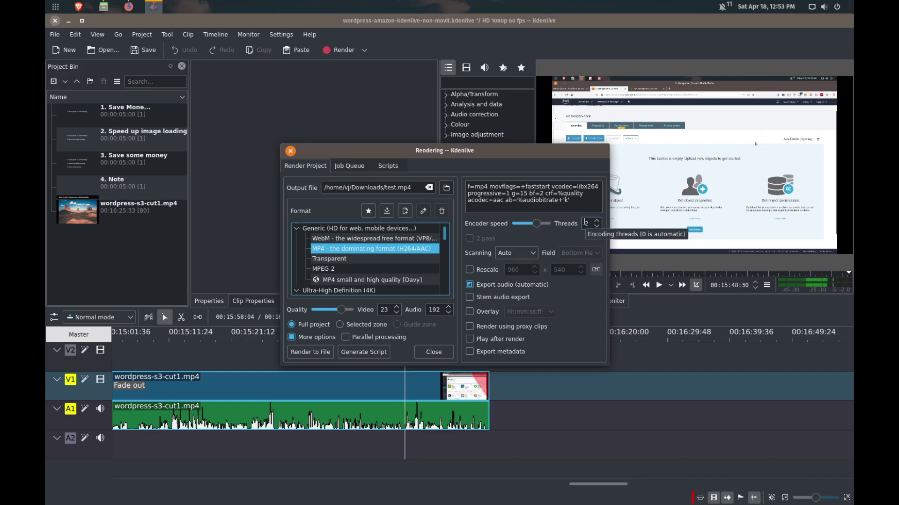
left_click(310, 351)
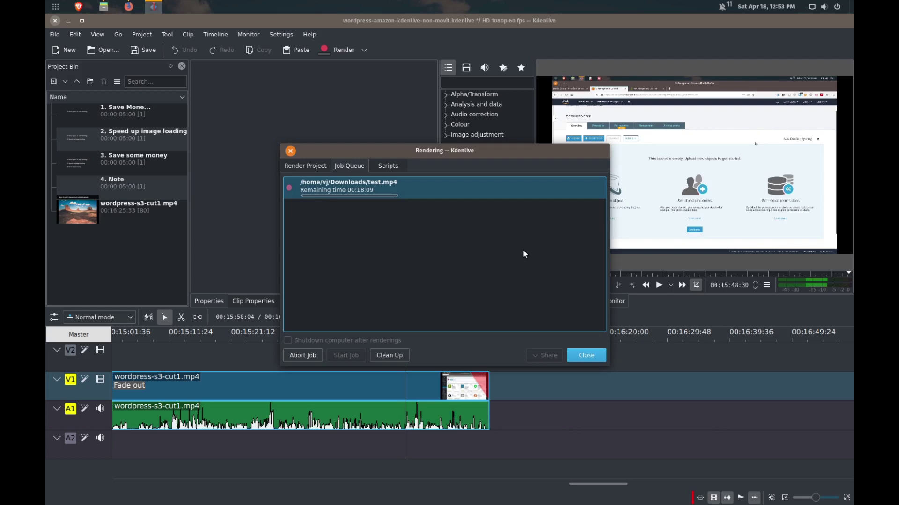
- Move the Rendering dialog to watch test.mp4's remaining-time estimate of about 00:18:19
left_click_drag(487, 150, 466, 139)
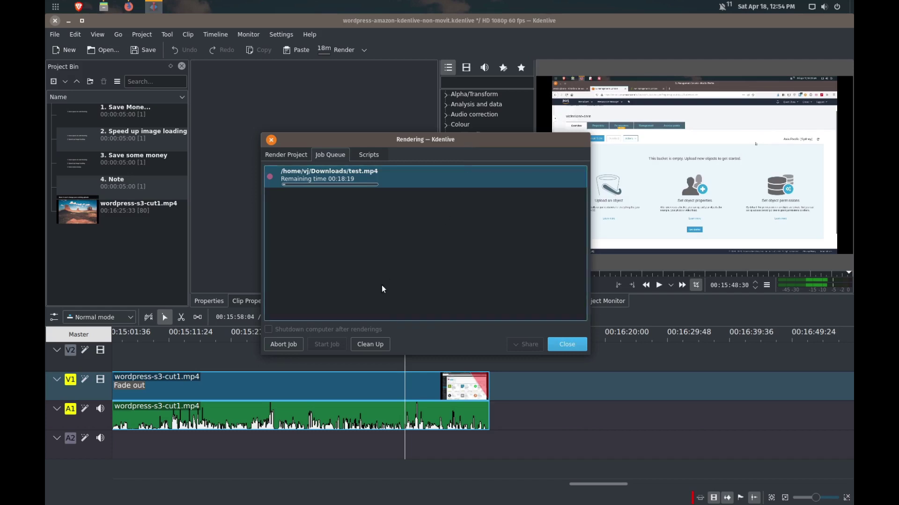
- Abort the test.mp4 render and reopen the Render Project settings
left_click(279, 344)
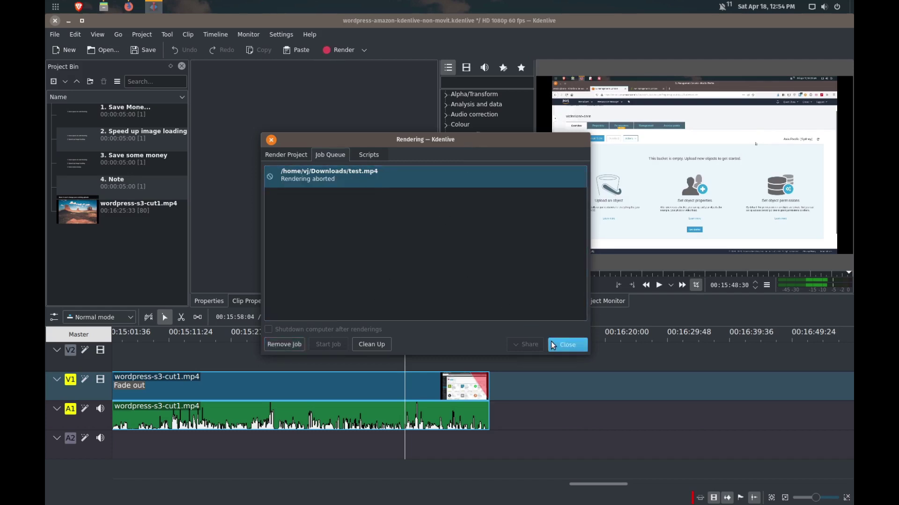
left_click(566, 344)
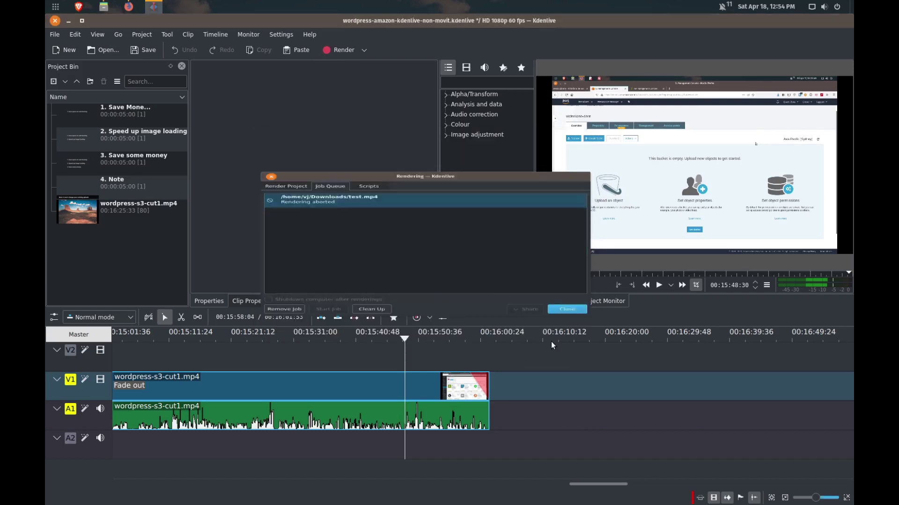
left_click(350, 52)
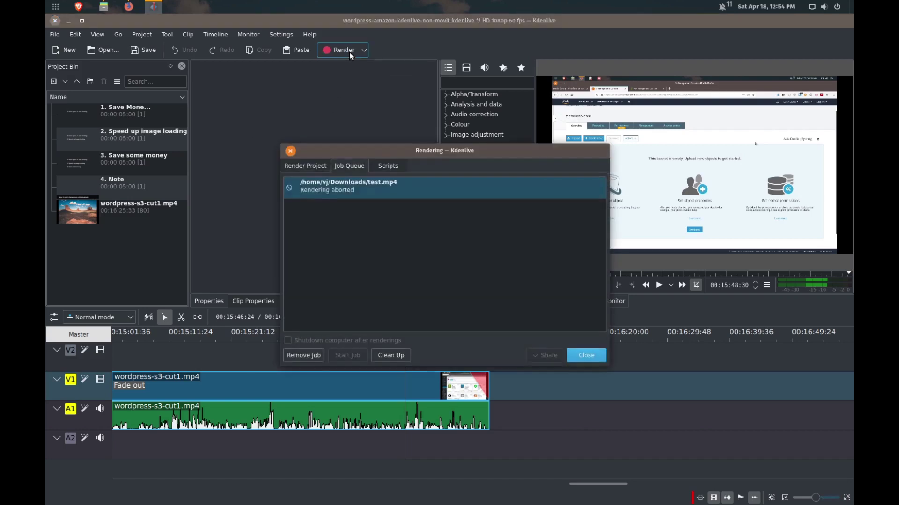
left_click(307, 165)
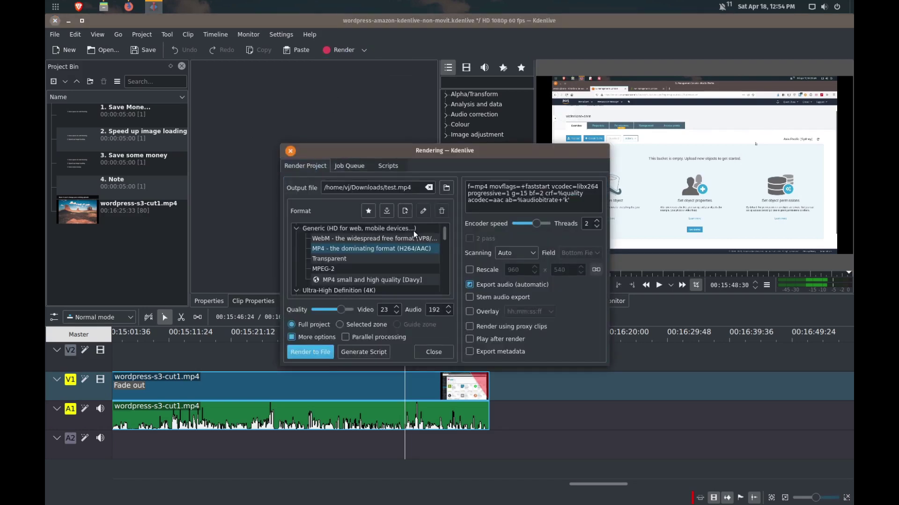
- Enable parallel processing and raise the encoder threads from 2 to 6
left_click(346, 339)
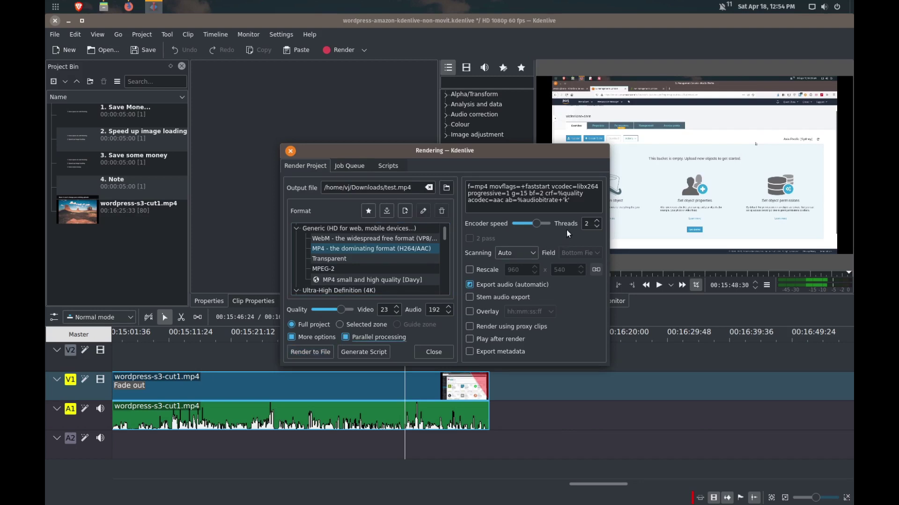
double_click(587, 224)
left_click_drag(589, 224, 577, 224)
- Render test.mp4 with the new settings, note the ~00:13:28 estimate, then abort the job and close the window
left_click(314, 352)
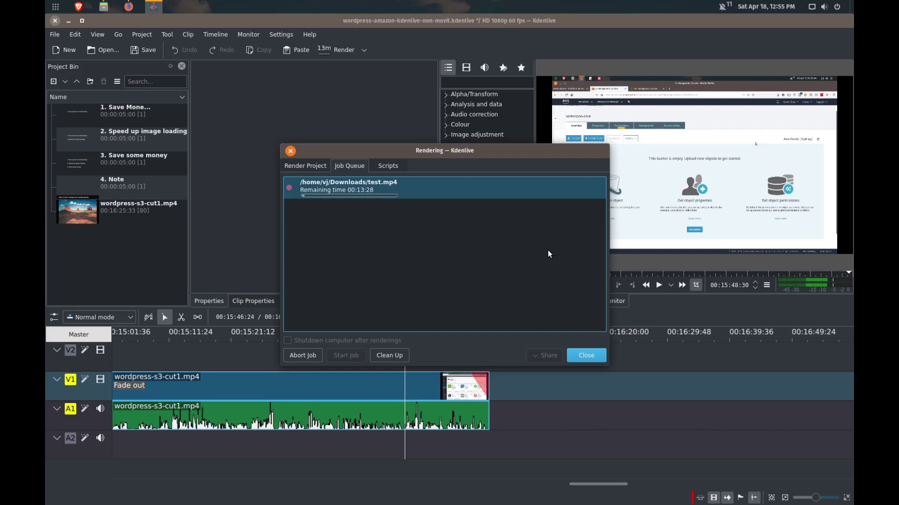
left_click(292, 357)
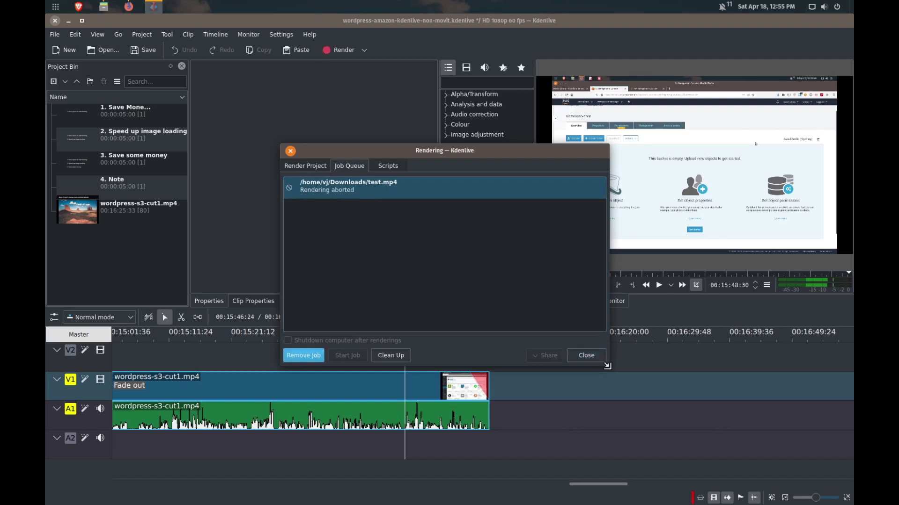
left_click(595, 357)
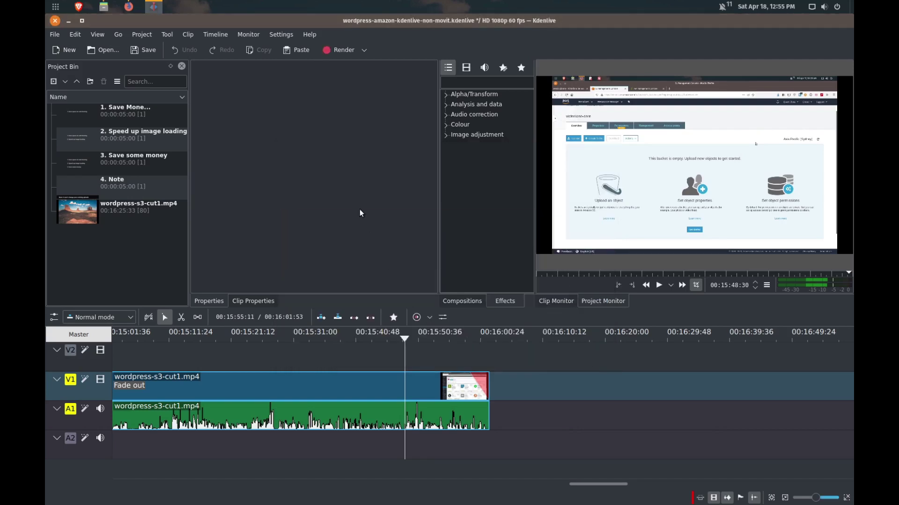
left_click(112, 7)
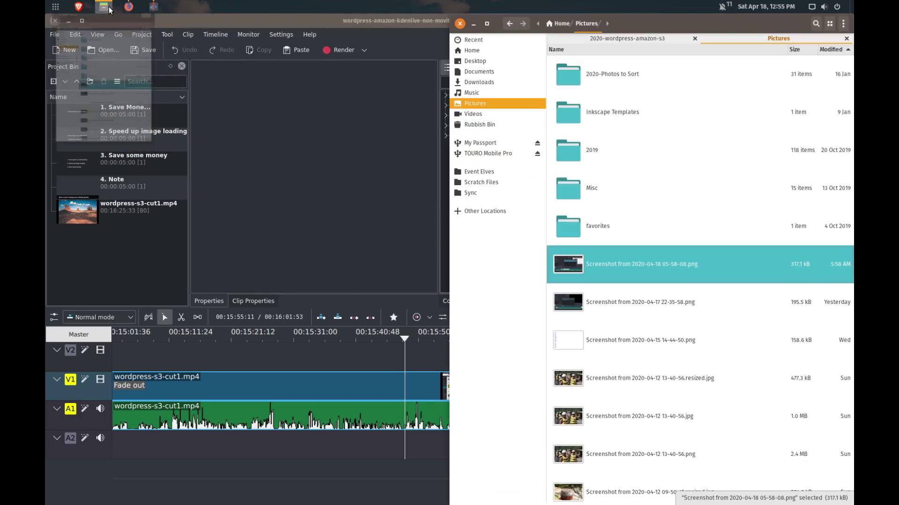
left_click(654, 307)
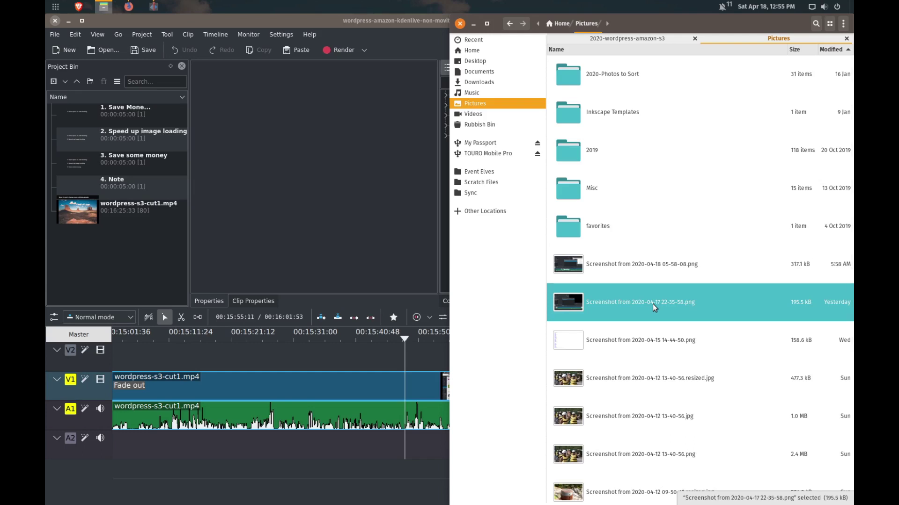
double_click(652, 304)
double_click(569, 61)
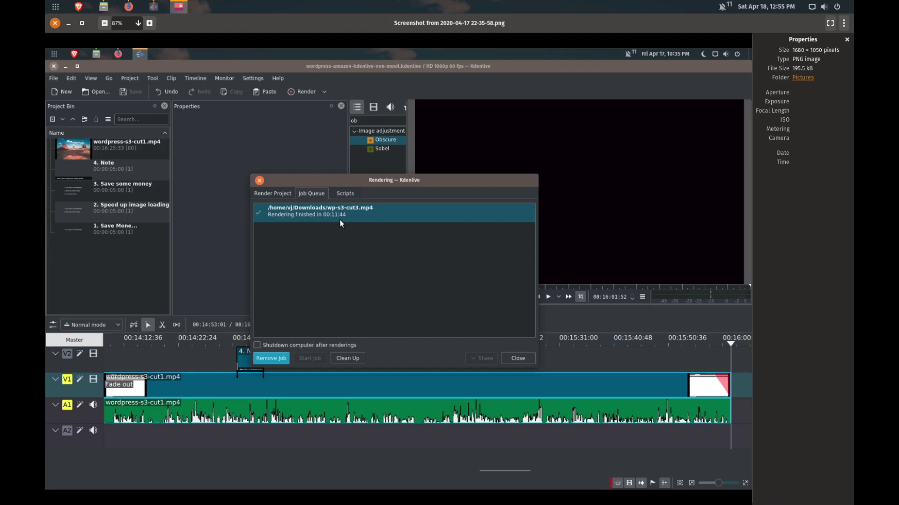
left_click(55, 23)
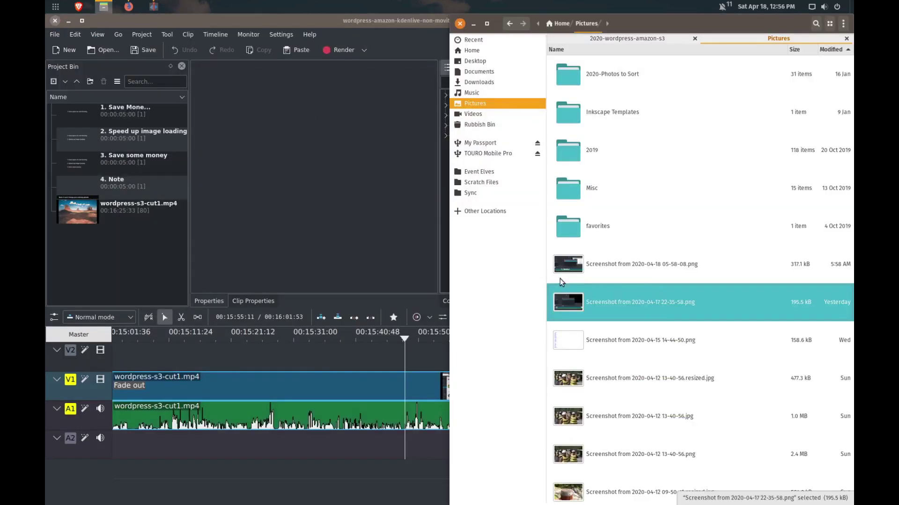
double_click(656, 269)
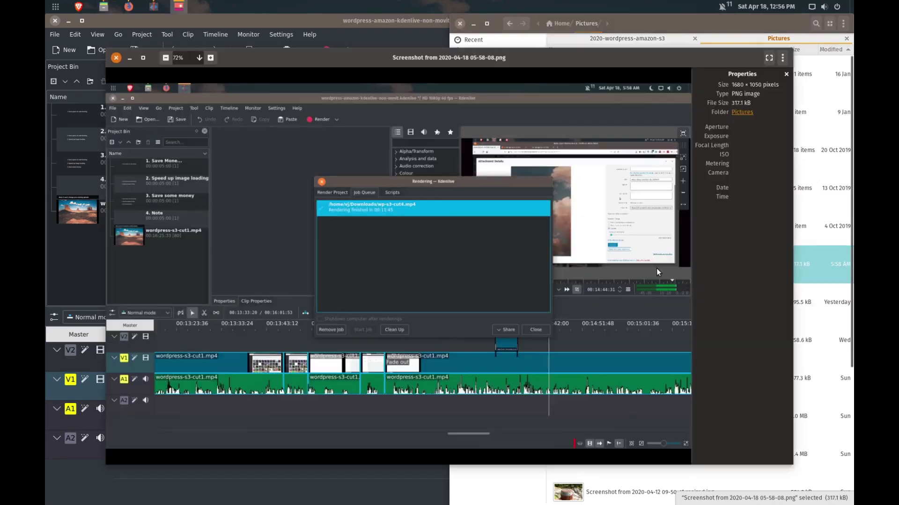
double_click(520, 66)
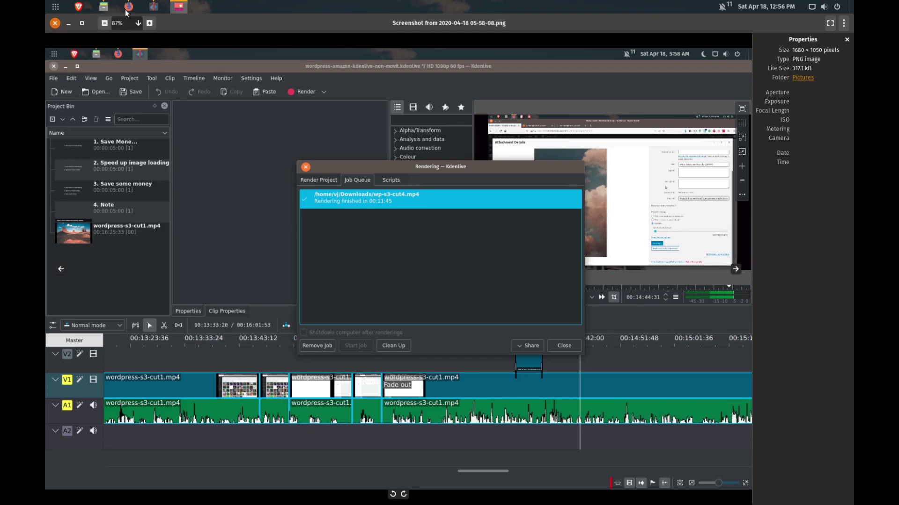
left_click(103, 6)
double_click(623, 314)
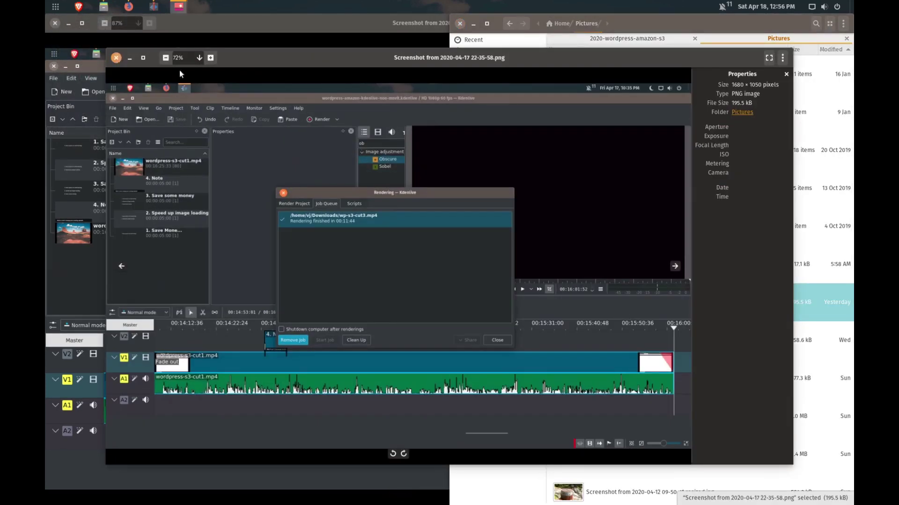
left_click(117, 57)
left_click(444, 261)
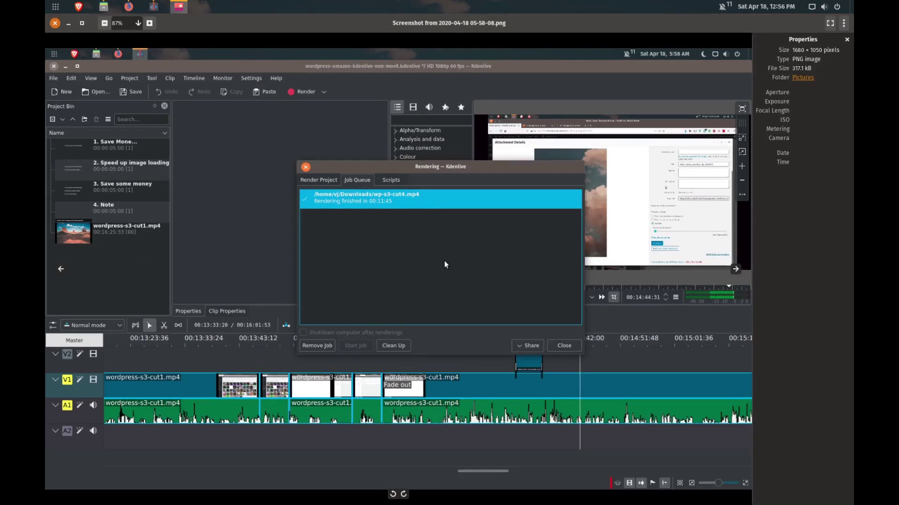
left_click(55, 23)
- Raise the Kdenlive window with the wordpress-s3-cut1.mp4 timeline above the file manager
left_click(372, 24)
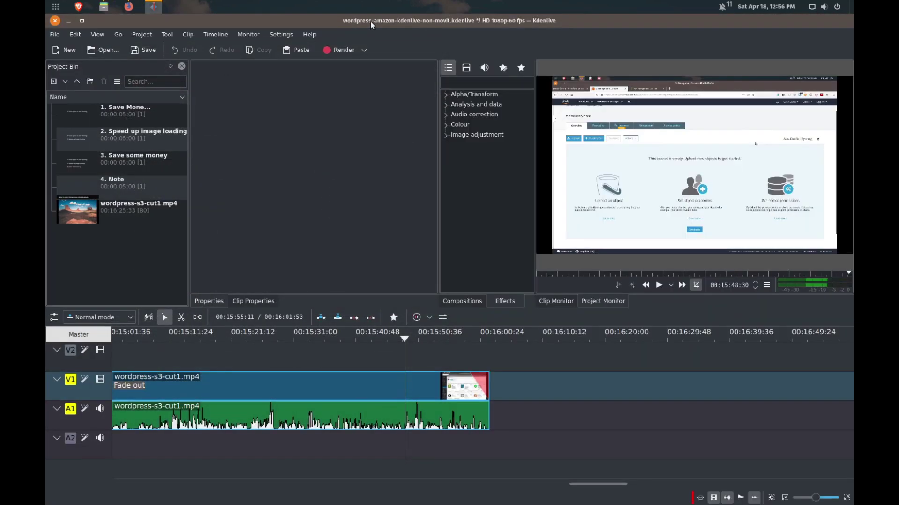